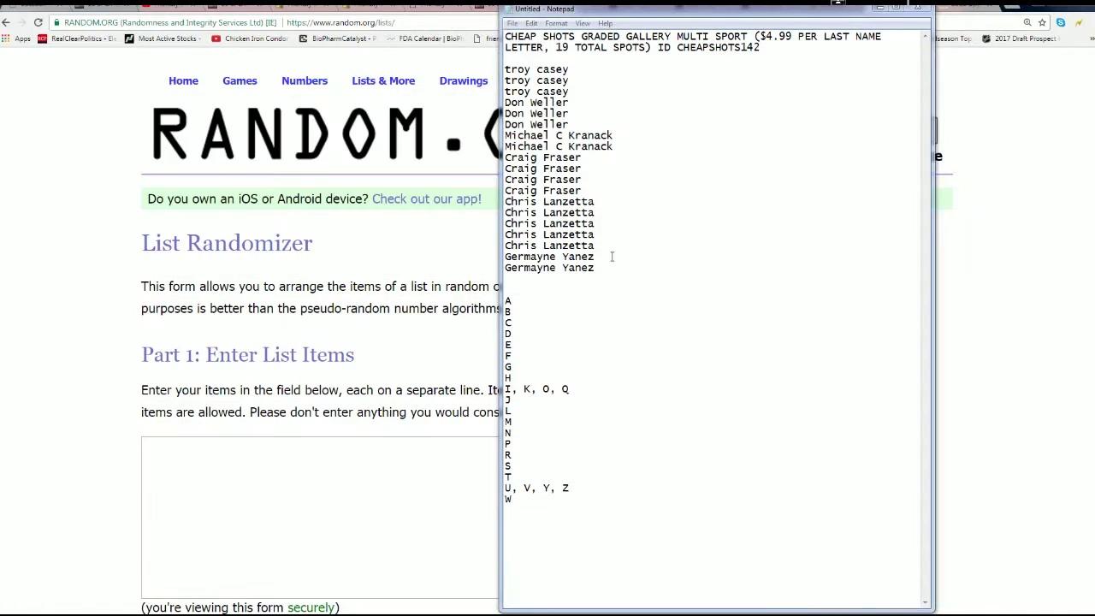
Step: Copy the 19 owner names from Notepad into the List Randomizer's item box
mouse_move(602, 268)
left_mouse_down()
mouse_move(534, 88)
mouse_move(505, 69)
left_mouse_up()
right_click(518, 75)
left_click(564, 120)
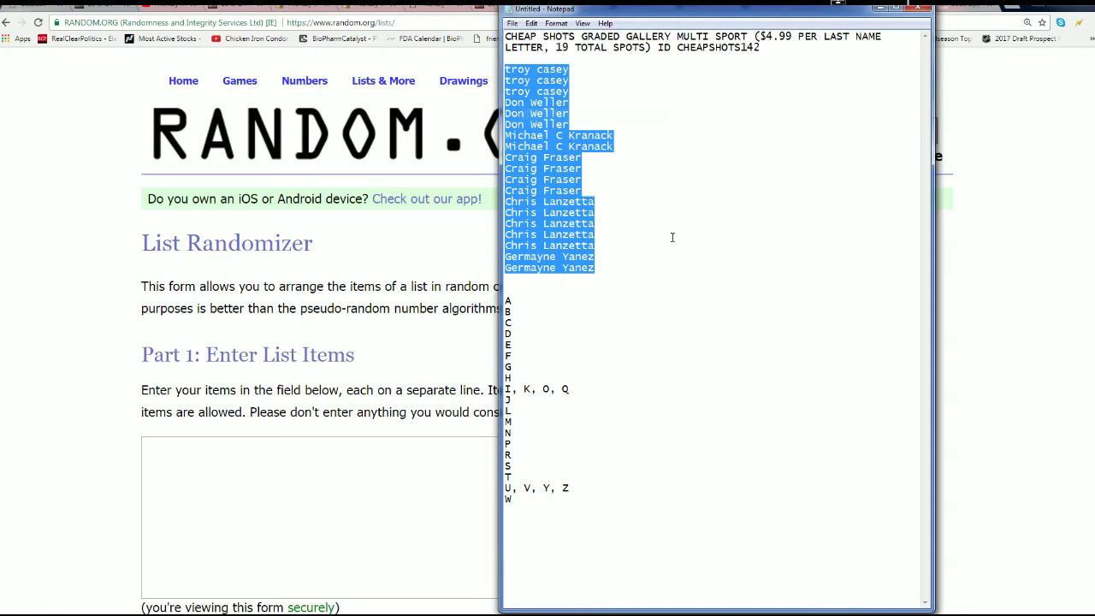
left_click(223, 482)
right_click(174, 453)
left_click(222, 359)
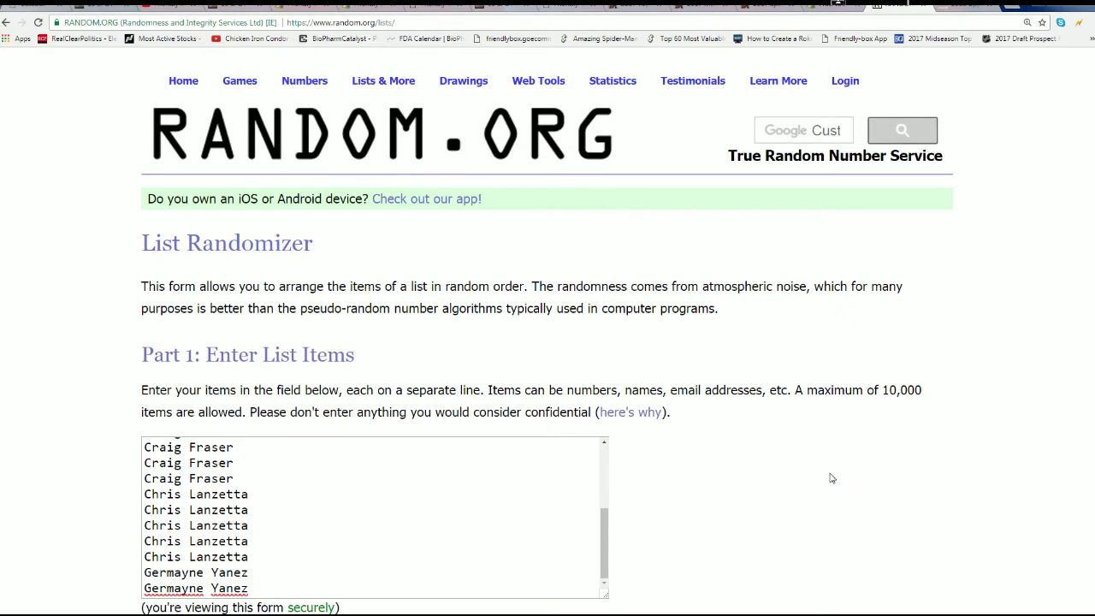
scroll(836, 476, "down", 3)
Step: Randomize the owner names, then reshuffle with Again! until seven shuffles are done
left_click(170, 495)
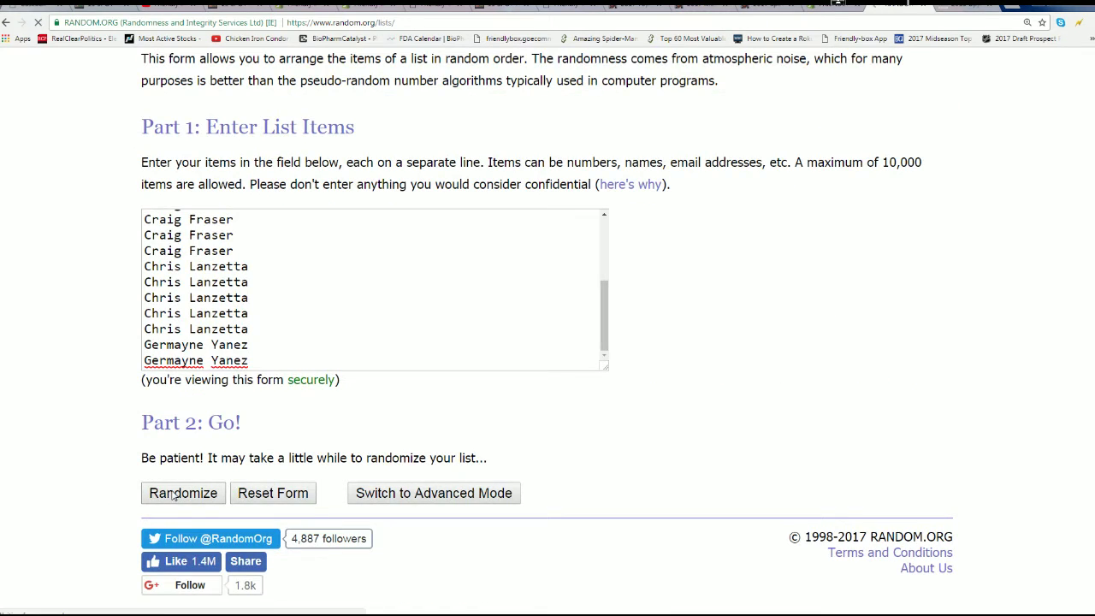
scroll(424, 453, "down", 3)
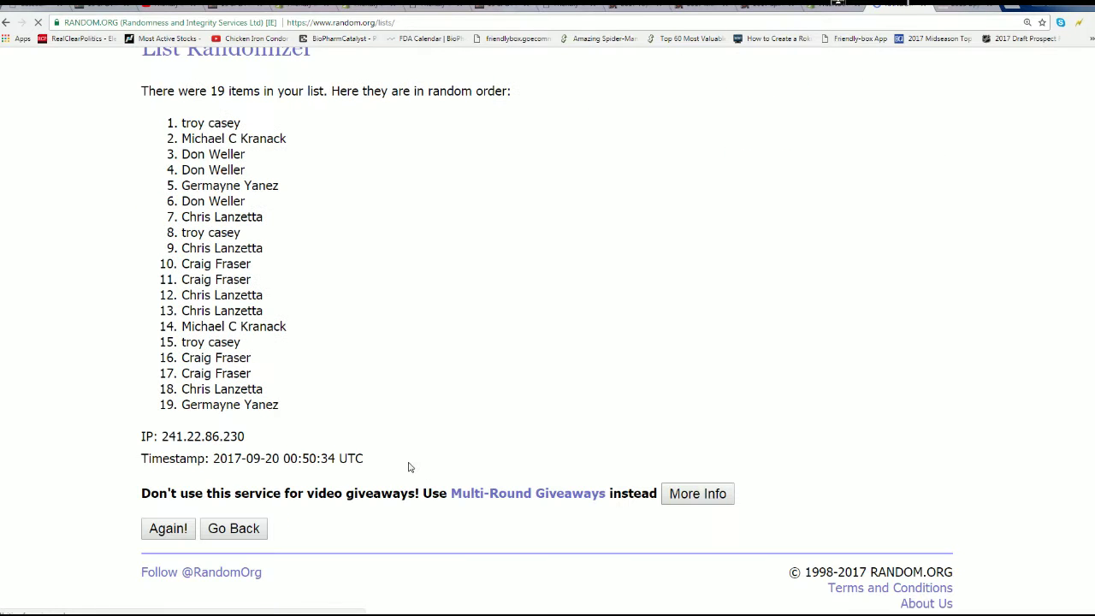
left_click(189, 519)
scroll(428, 445, "down", 3)
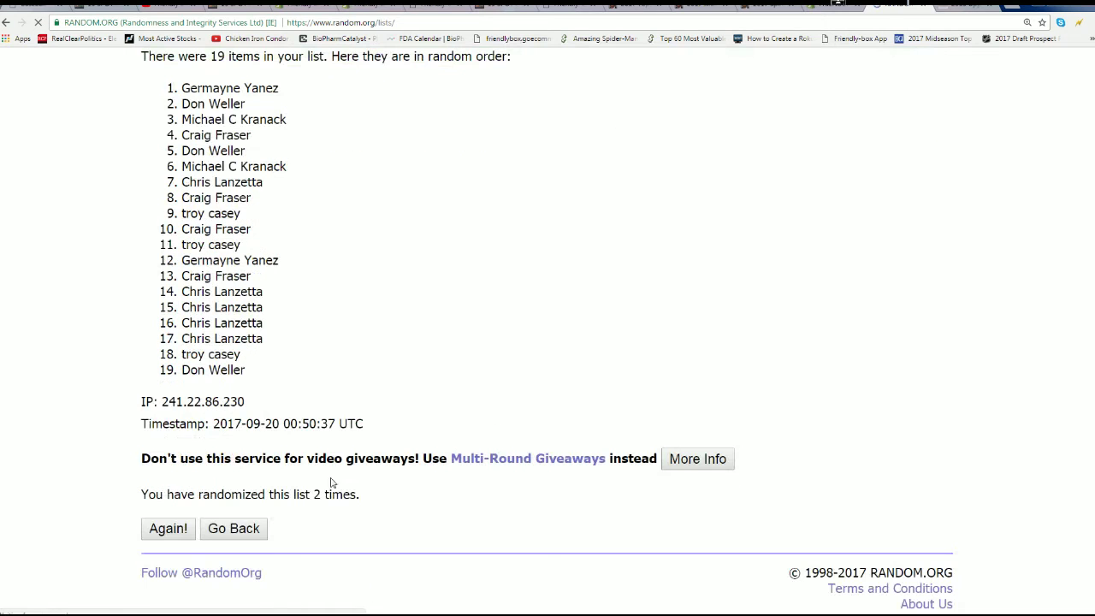
left_click(169, 528)
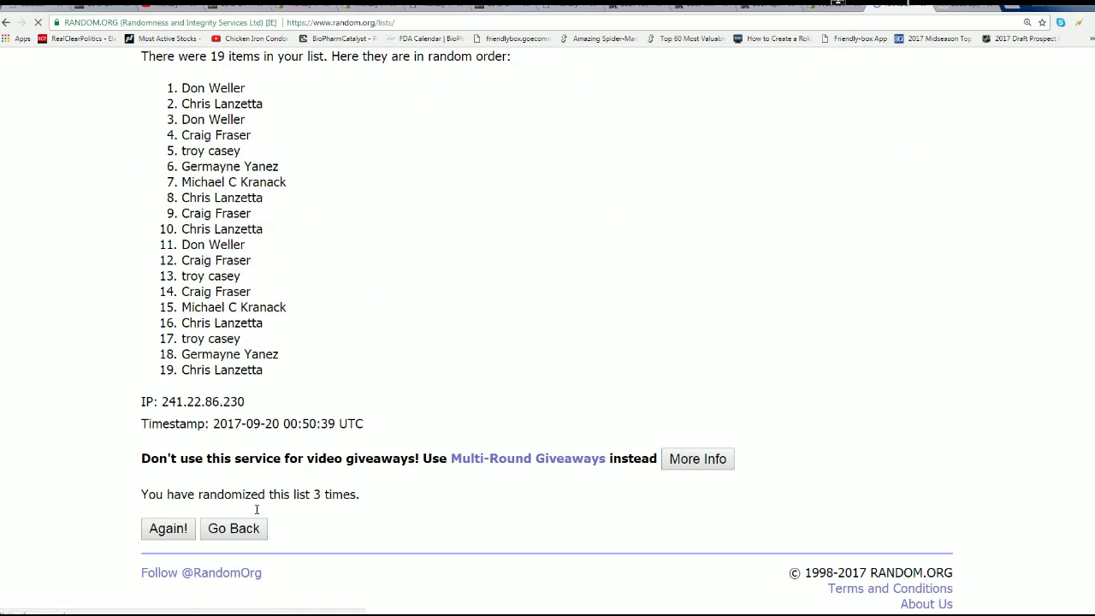
left_click(190, 523)
scroll(386, 410, "down", 3)
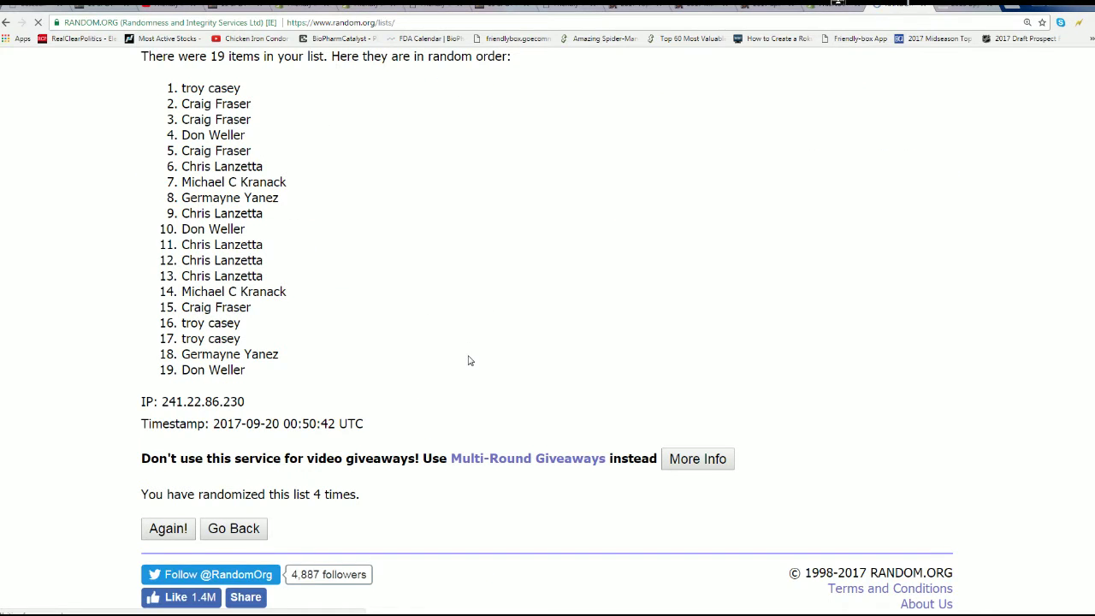
scroll(374, 445, "down", 3)
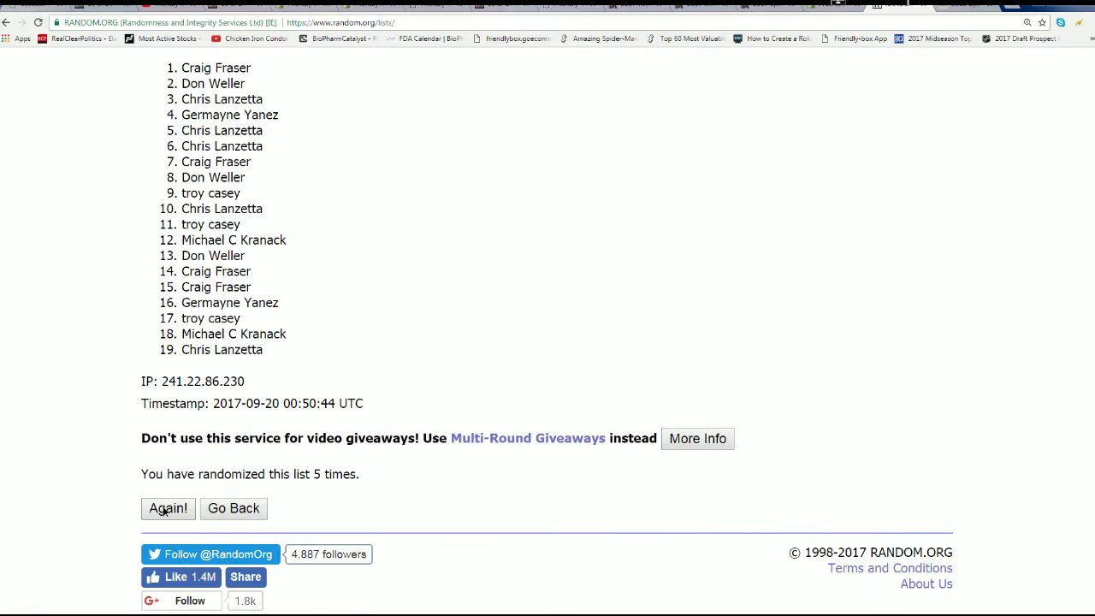
left_click(164, 511)
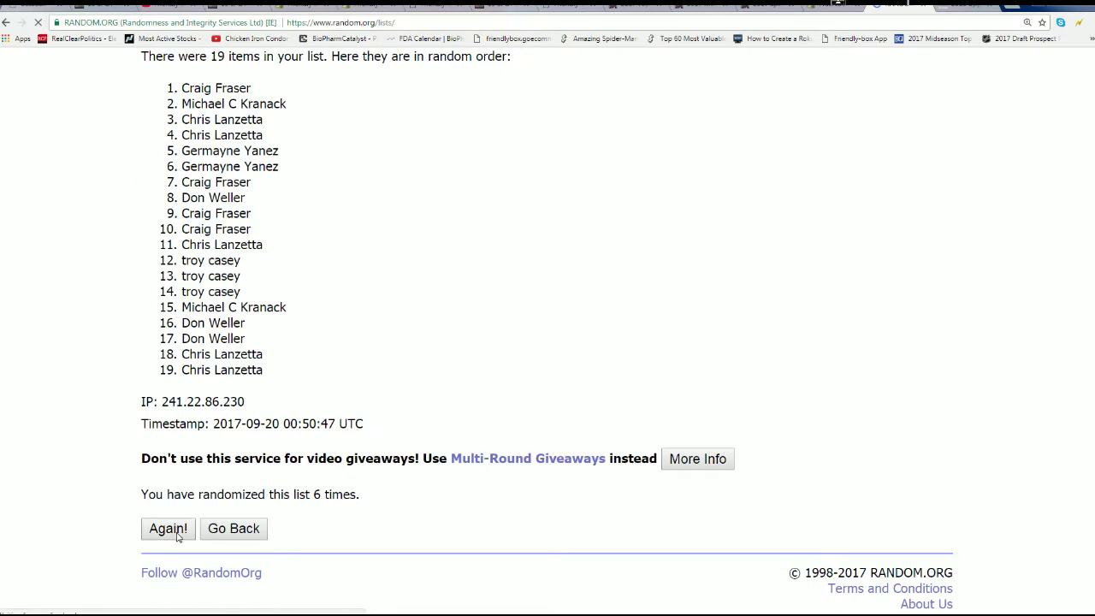
left_click(170, 530)
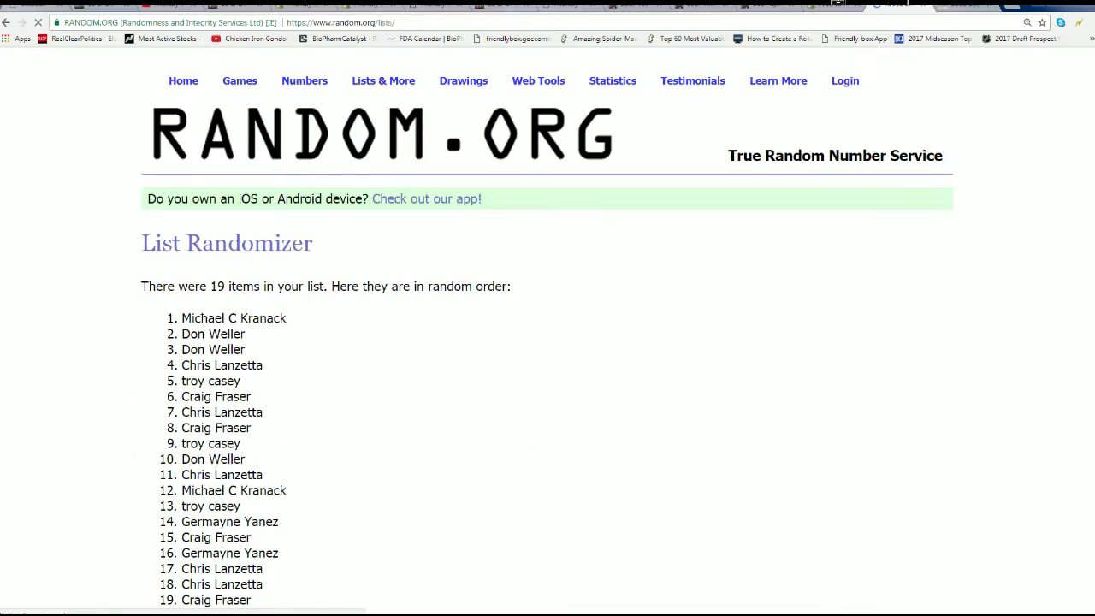
Step: Copy the final randomized 19-name list
mouse_move(183, 318)
left_mouse_down()
mouse_move(259, 371)
mouse_move(248, 367)
mouse_move(261, 309)
mouse_move(257, 340)
left_mouse_up()
scroll(259, 371, "down", 3)
right_click(217, 279)
left_click(235, 291)
scroll(325, 308, "up", 3)
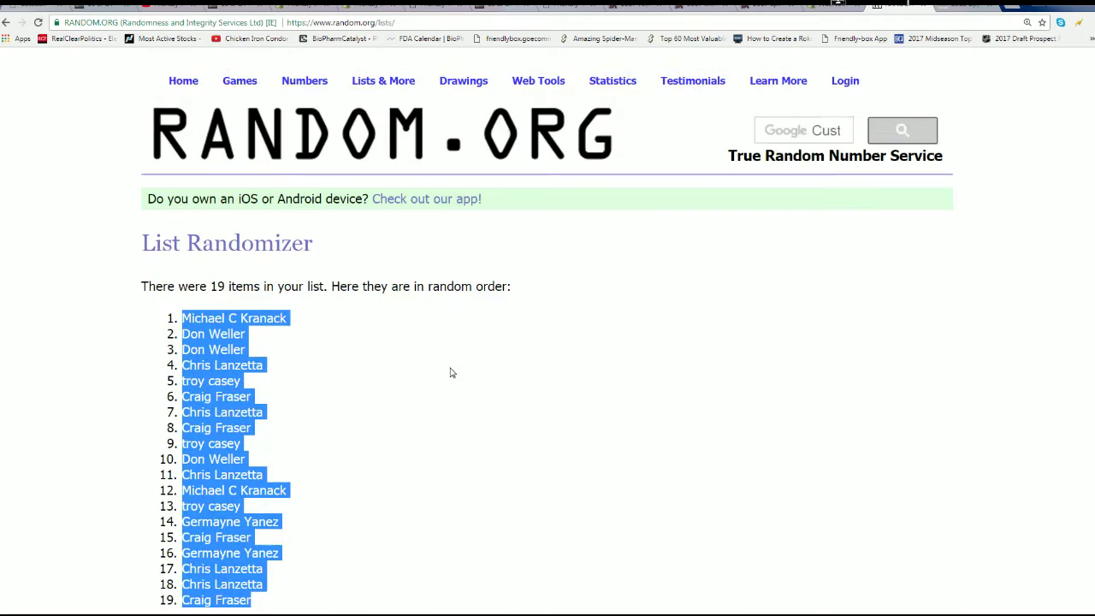
scroll(453, 368, "down", 1)
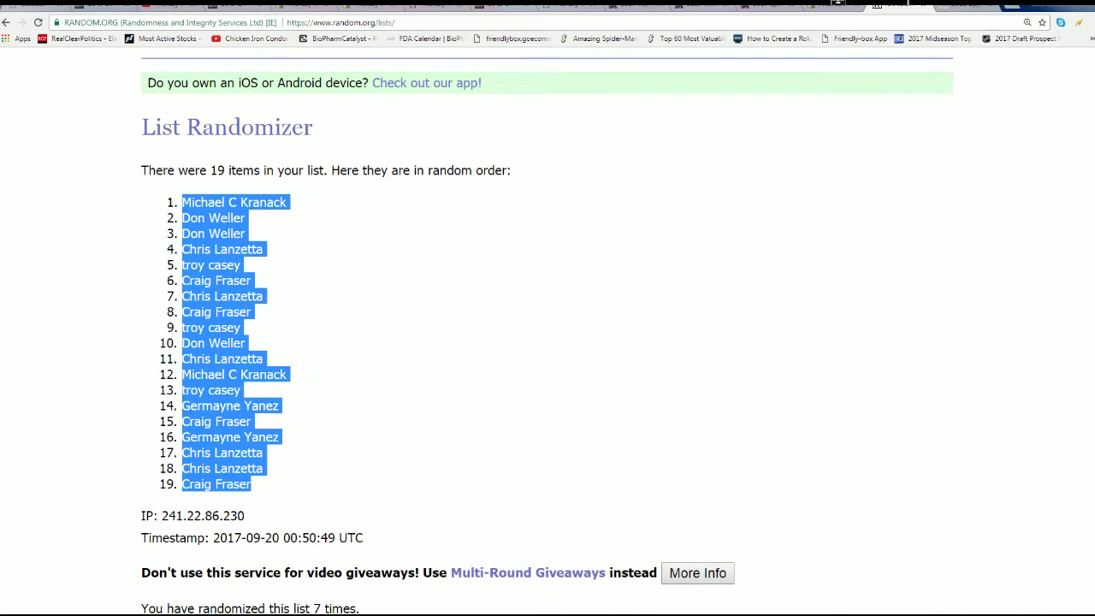
key("alt+Tab")
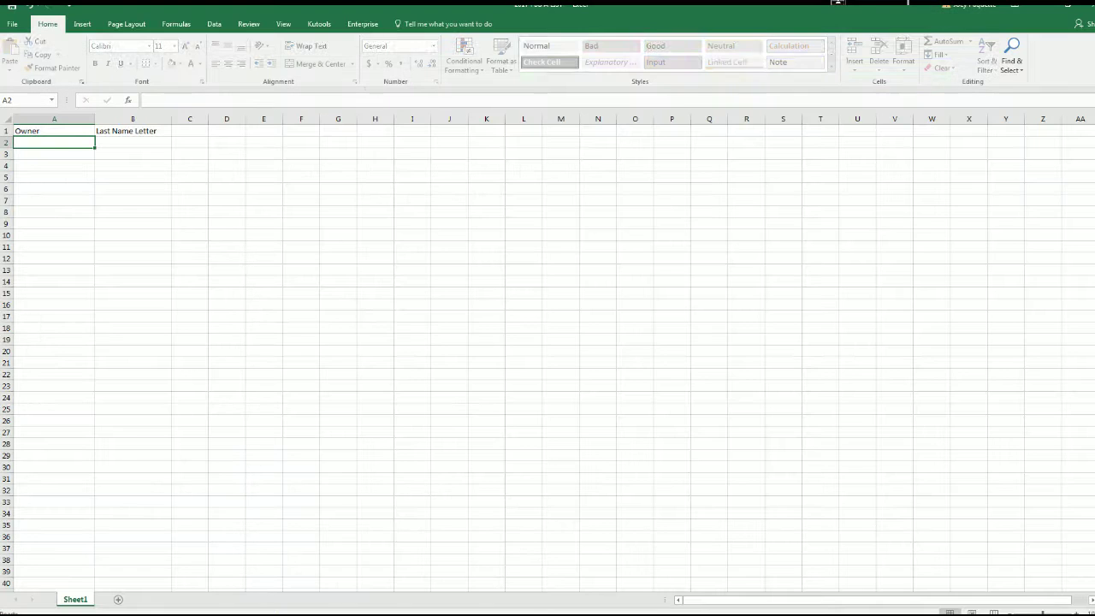
Step: Paste the randomized owner names into A2:A20 under Owner
right_click(37, 142)
left_click(60, 190)
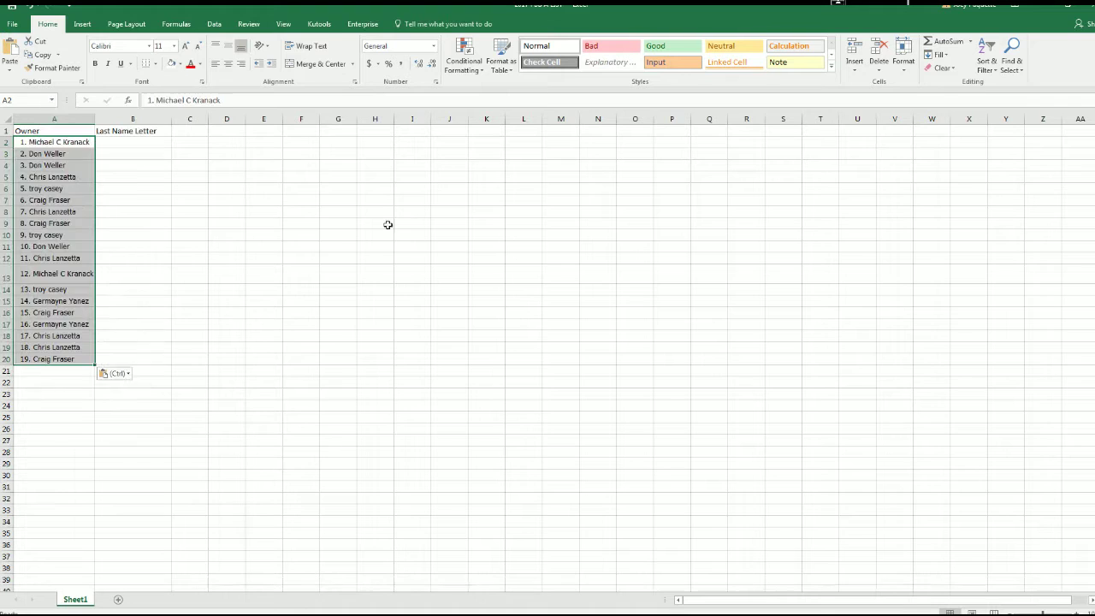
scroll(669, 508, "up", 3)
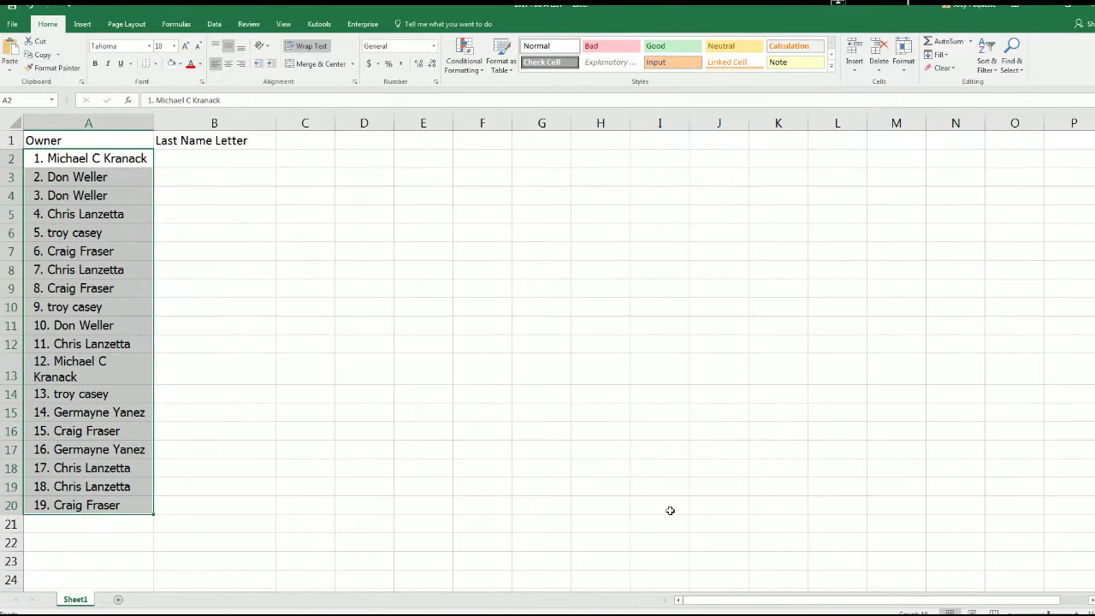
Step: Widen columns A and B to fit, and restore row 13 to normal height
left_click(134, 116)
left_click_drag(154, 119, 193, 118)
left_click(77, 232)
left_click(11, 369)
left_click_drag(15, 386, 16, 373)
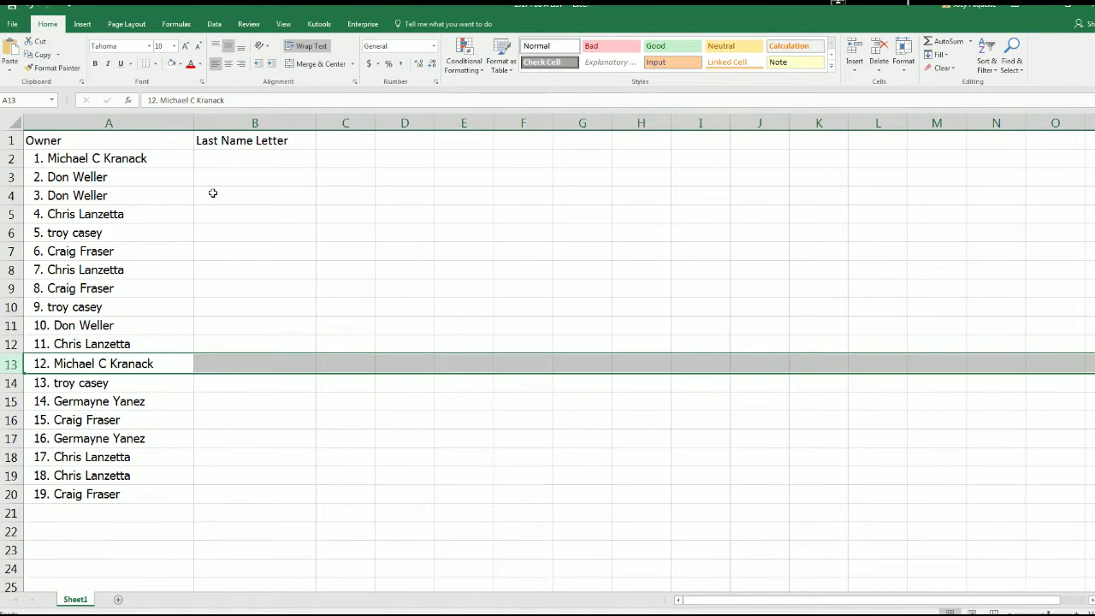
left_click(217, 161)
left_click(310, 120)
left_click_drag(310, 120, 386, 122)
left_click(199, 164)
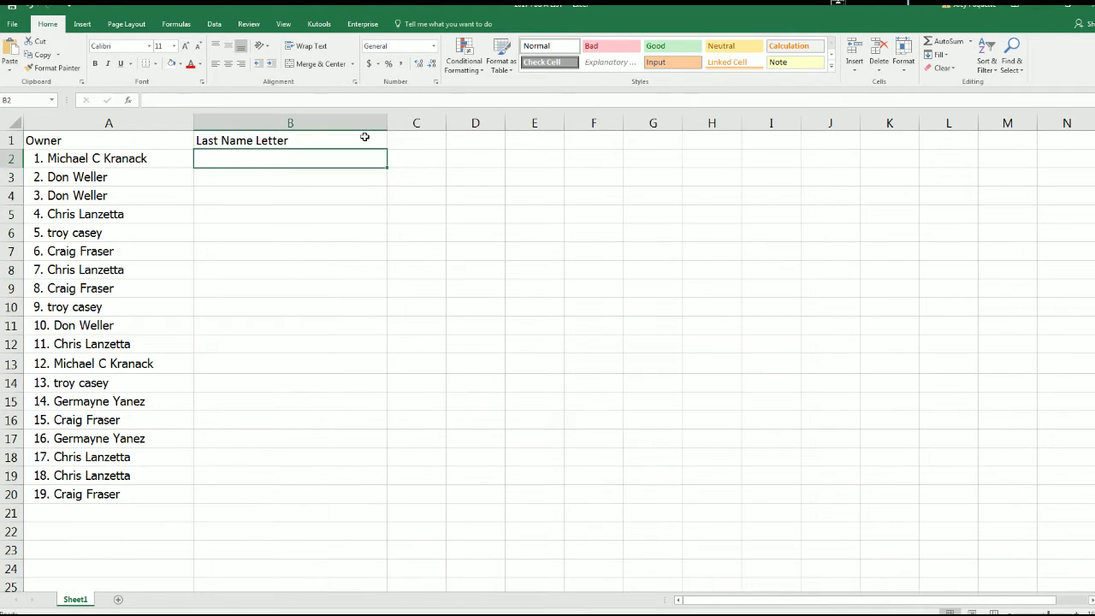
Step: Start a fresh, empty List Randomizer form on random.org
left_click(1042, 8)
scroll(528, 317, "up", 2)
mouse_move(383, 83)
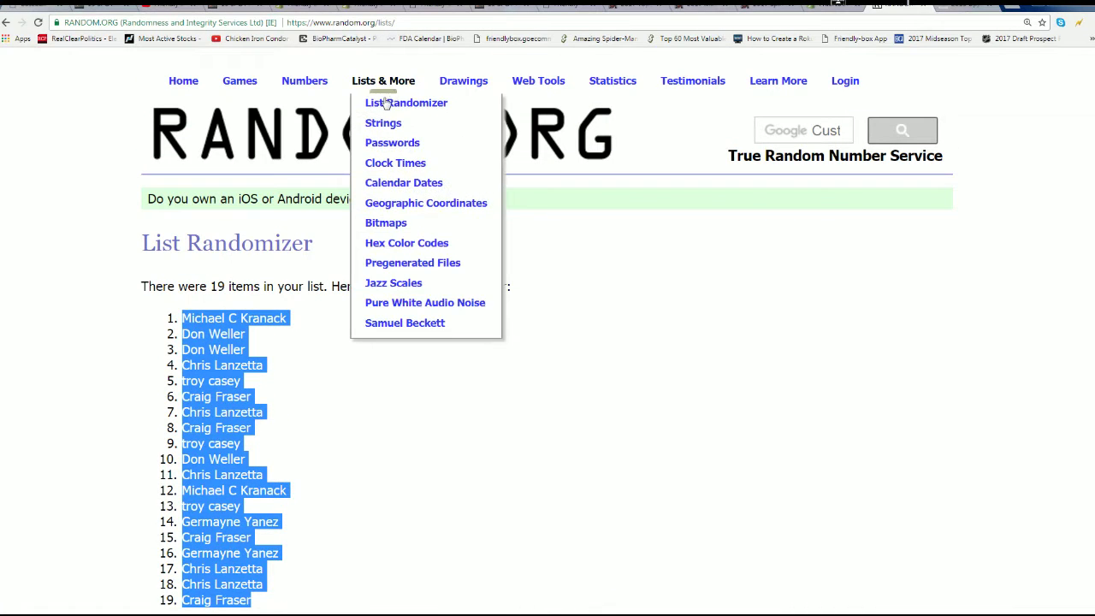
left_click(386, 104)
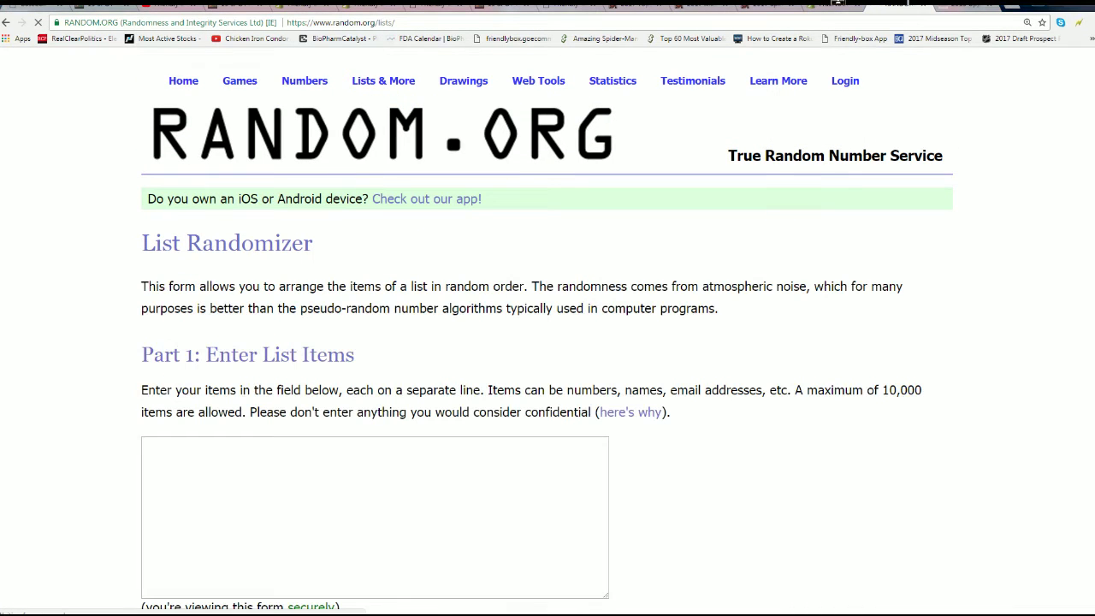
Step: Copy the last-name letter lines B through W from Notepad into the randomizer form
key("alt+Tab")
left_click_drag(512, 499, 505, 311)
right_click(507, 304)
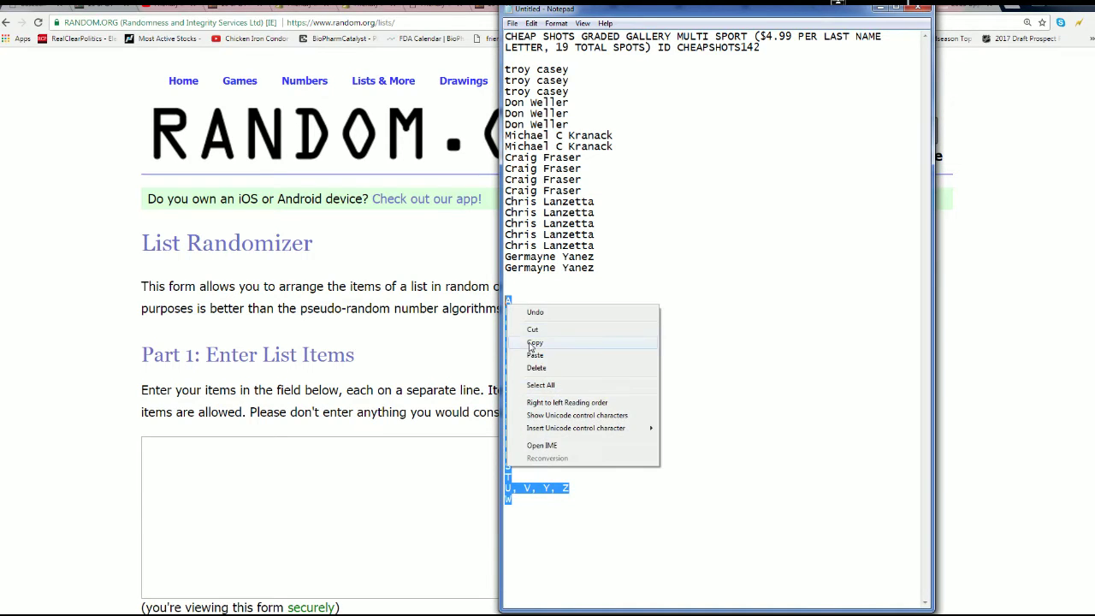
left_click(531, 347)
left_click(203, 441)
right_click(203, 446)
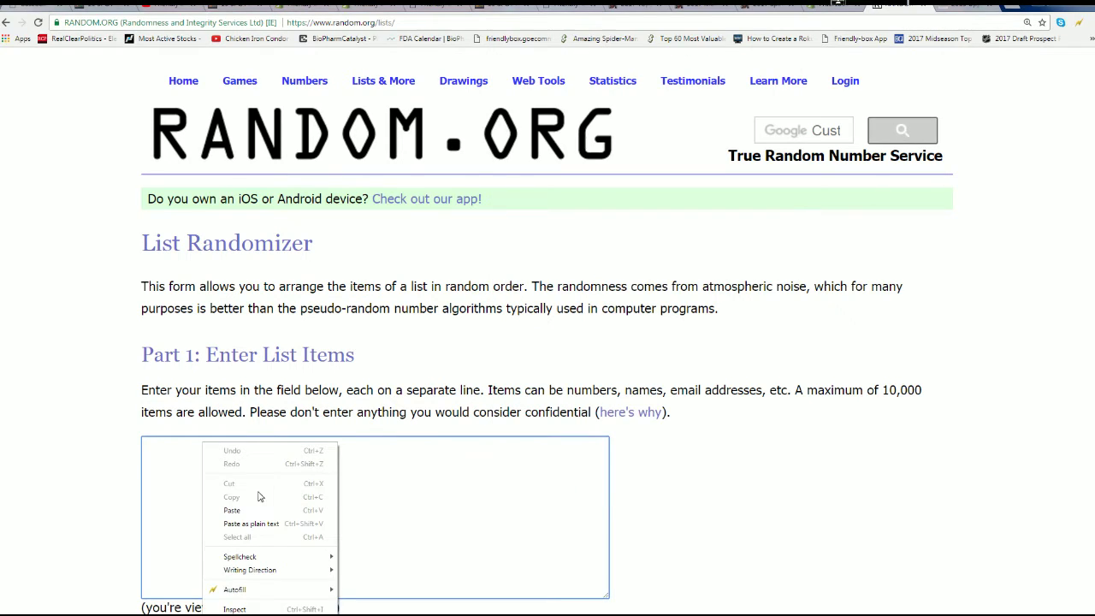
left_click(241, 509)
scroll(536, 501, "down", 3)
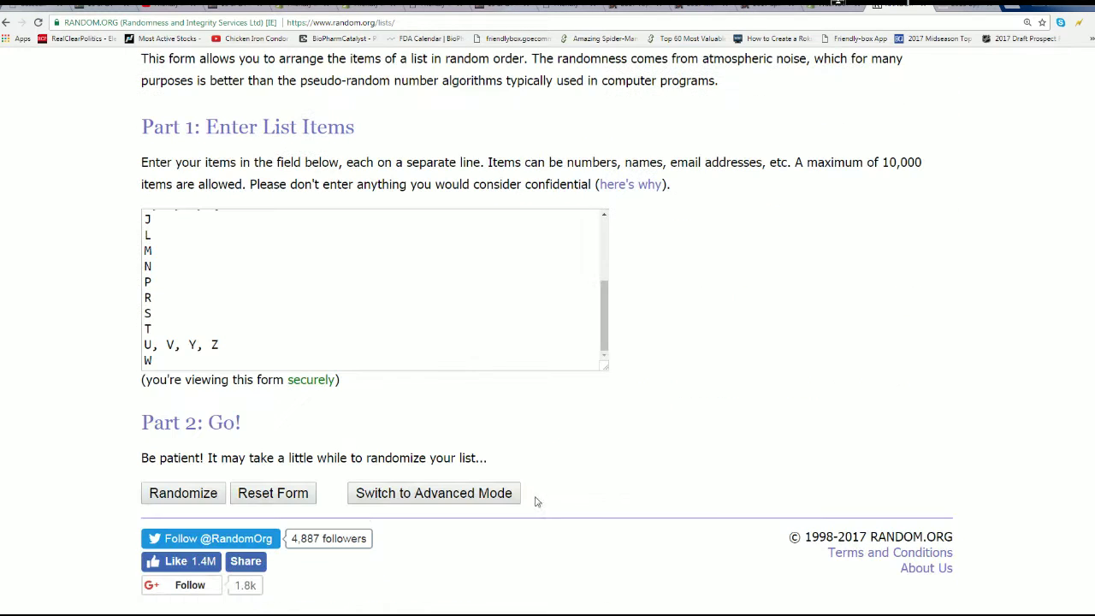
Step: Shuffle the letter list seven times and select the final order starting R, F, H
left_click(199, 493)
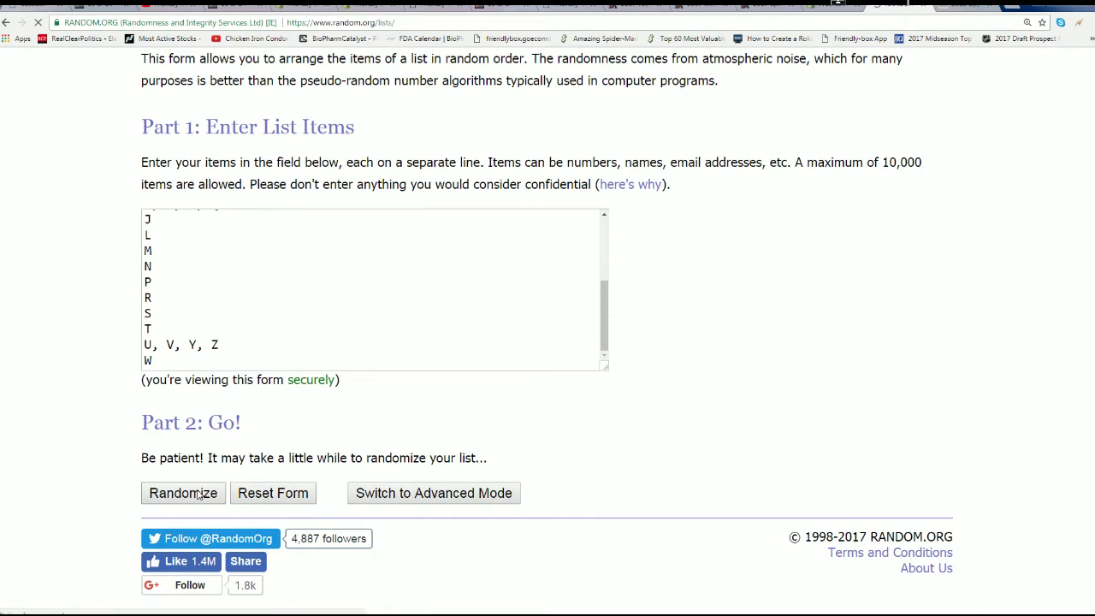
scroll(257, 462, "down", 3)
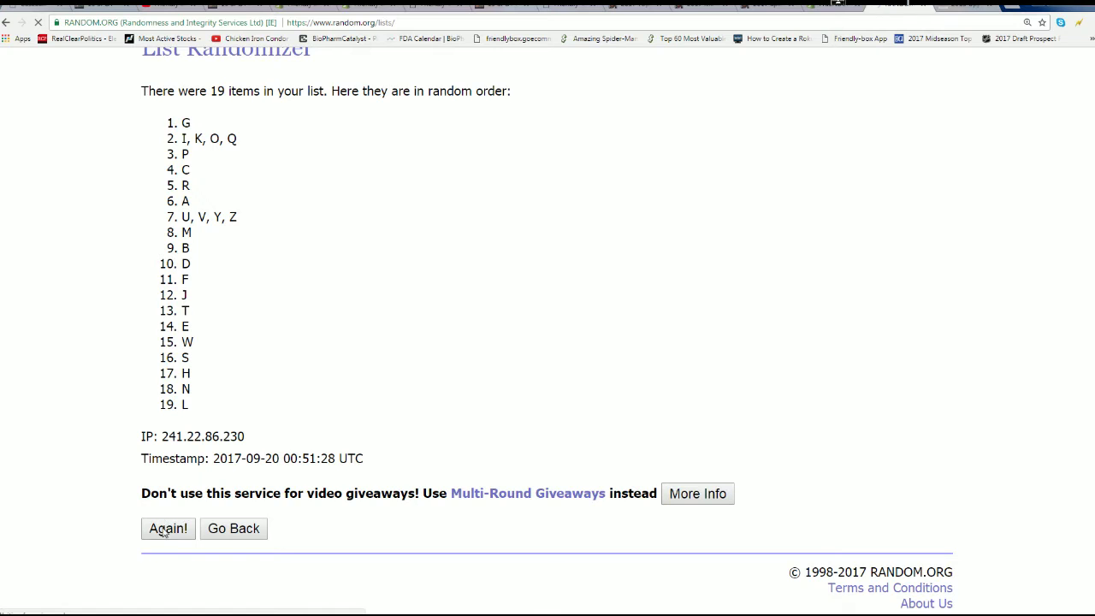
left_click(162, 530)
scroll(325, 411, "down", 3)
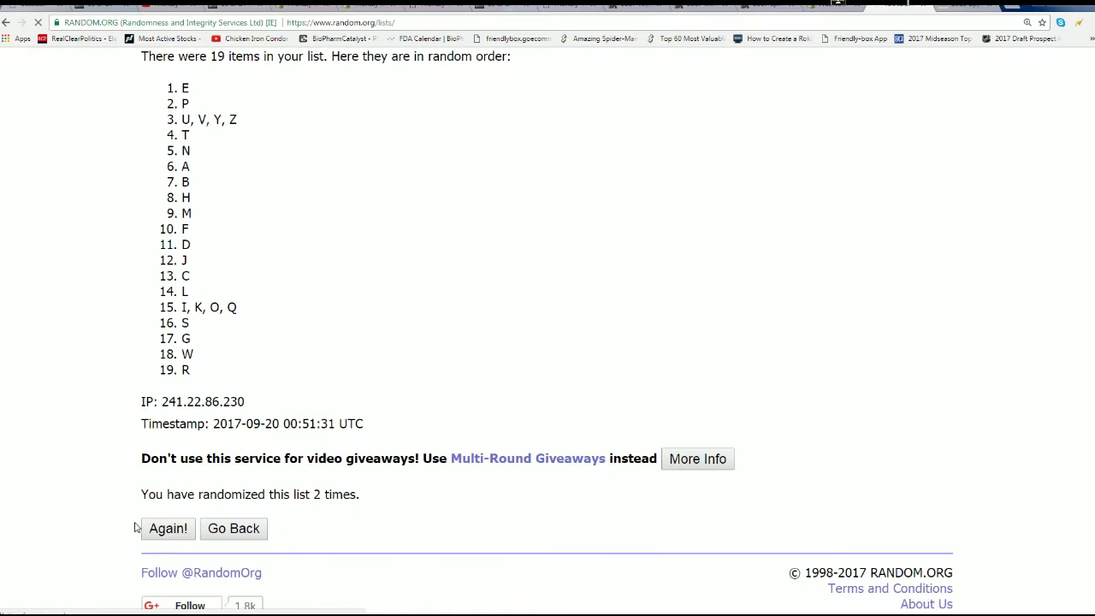
left_click(168, 527)
scroll(325, 410, "down", 3)
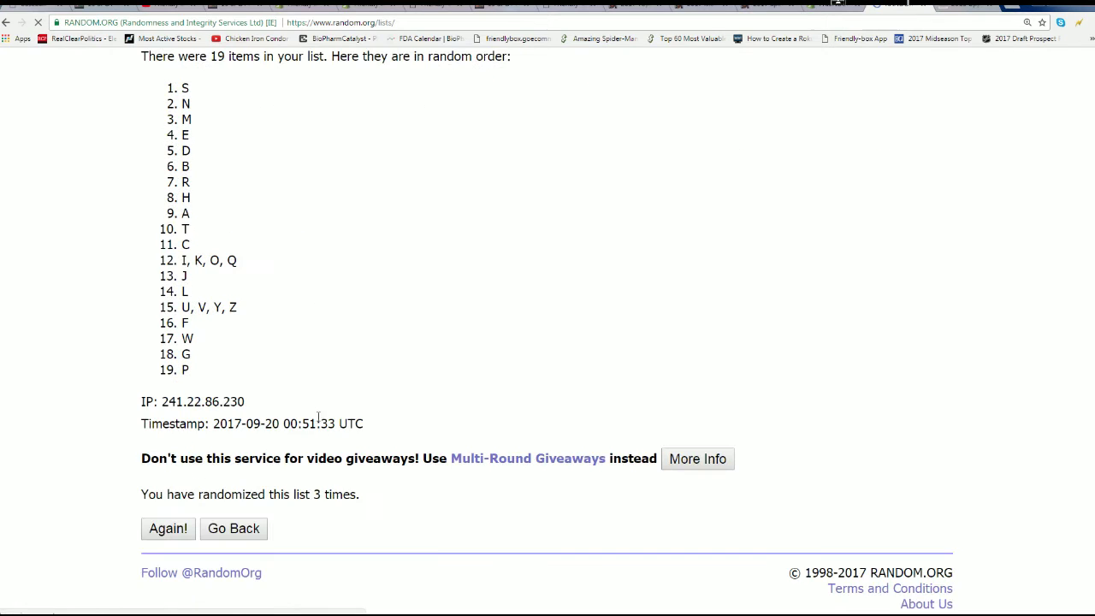
left_click(175, 526)
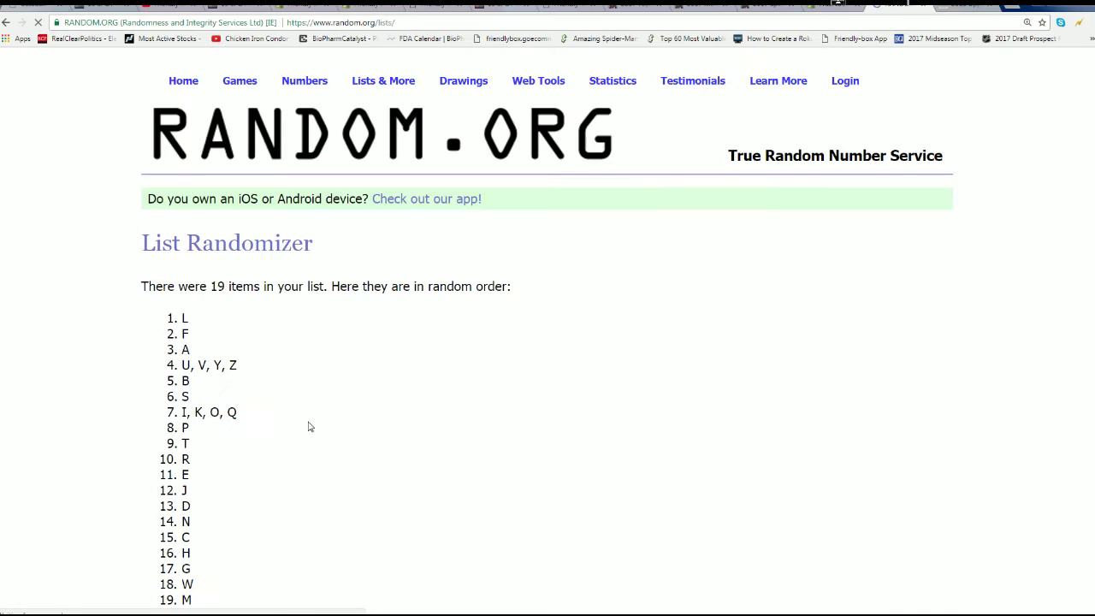
scroll(317, 427, "down", 3)
left_click(169, 526)
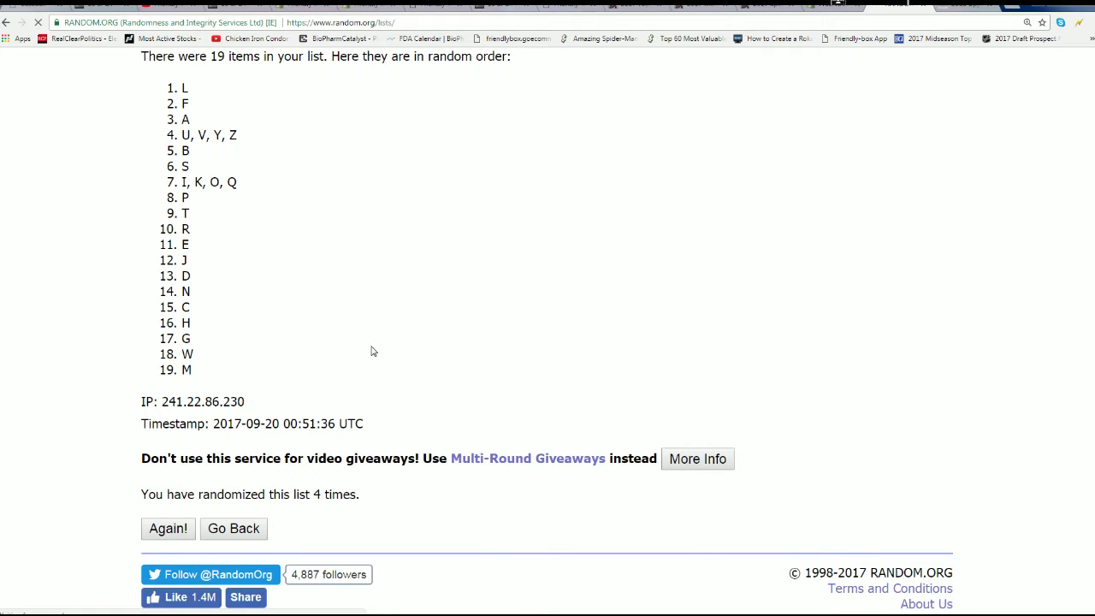
scroll(372, 364, "down", 3)
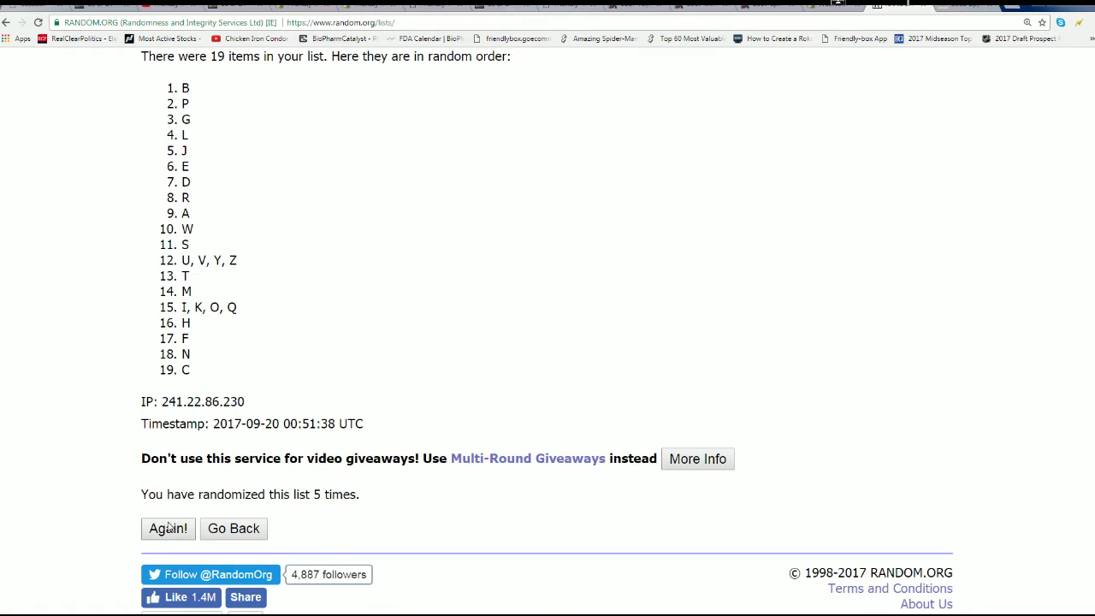
left_click(169, 527)
scroll(297, 405, "down", 3)
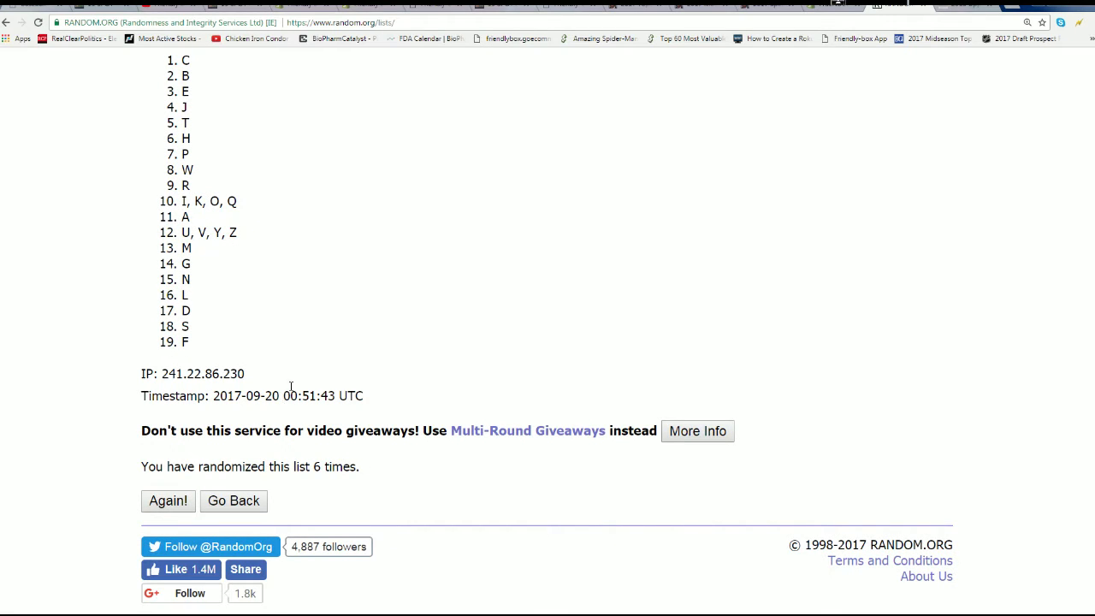
left_click(169, 500)
scroll(434, 424, "down", 2)
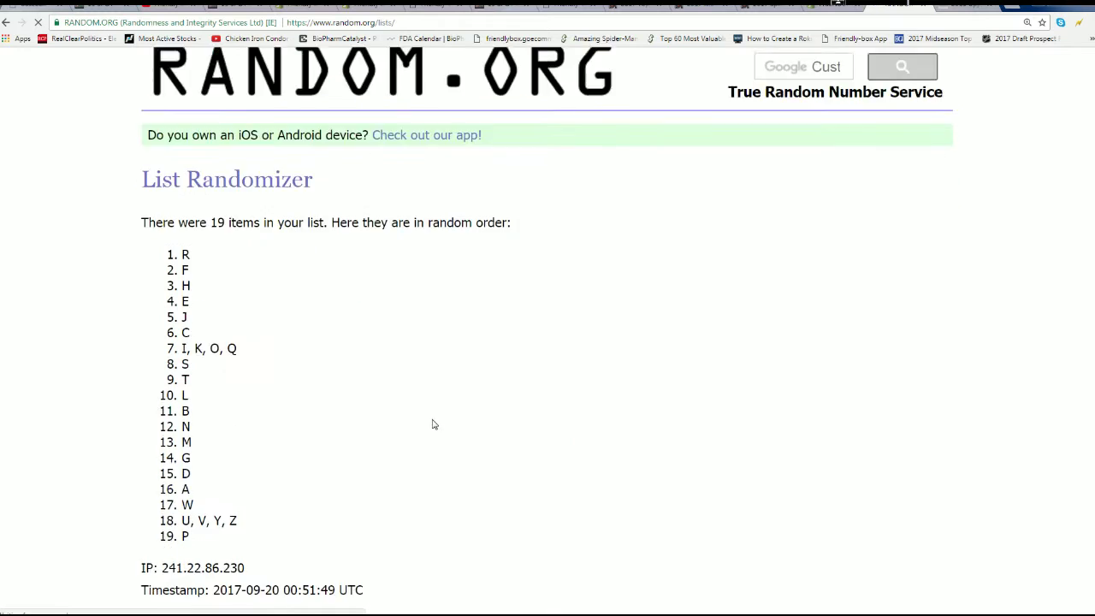
mouse_move(182, 202)
left_mouse_down()
mouse_move(195, 421)
mouse_move(210, 468)
left_mouse_up()
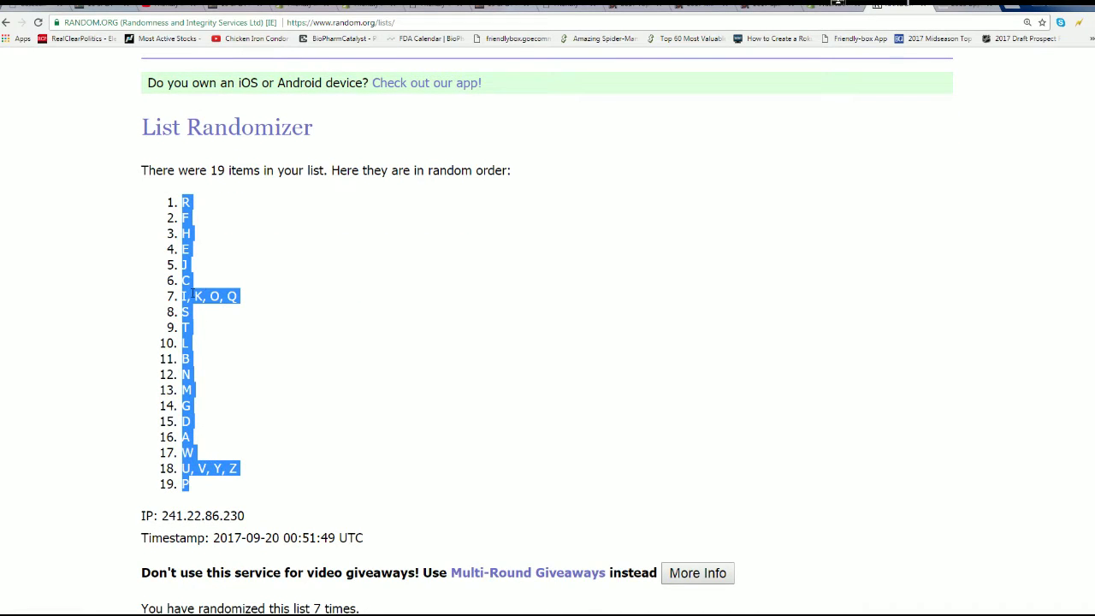
right_click(188, 300)
Step: Paste the shuffled letters into B2:B20 beside the owners and narrow column A
left_click(216, 308)
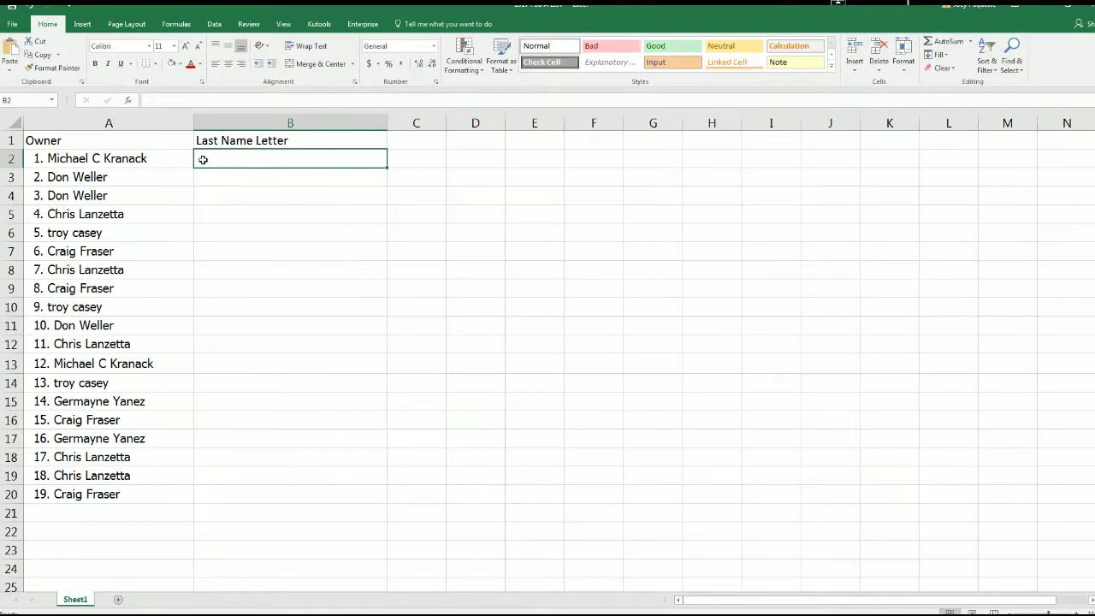
right_click(203, 159)
left_click(225, 210)
left_click(185, 120)
left_click_drag(194, 123, 164, 123)
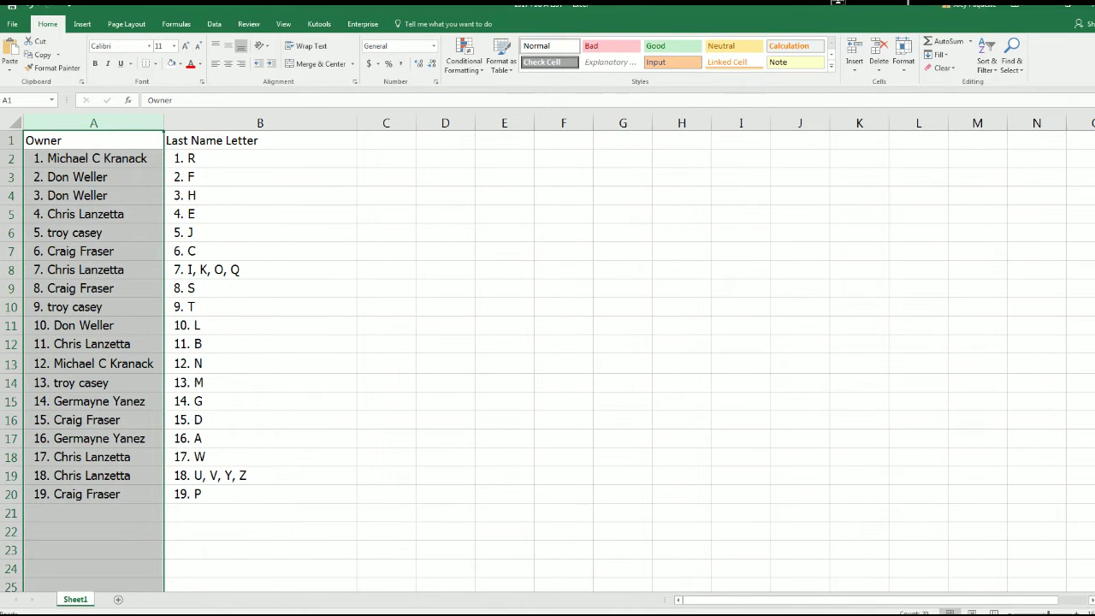